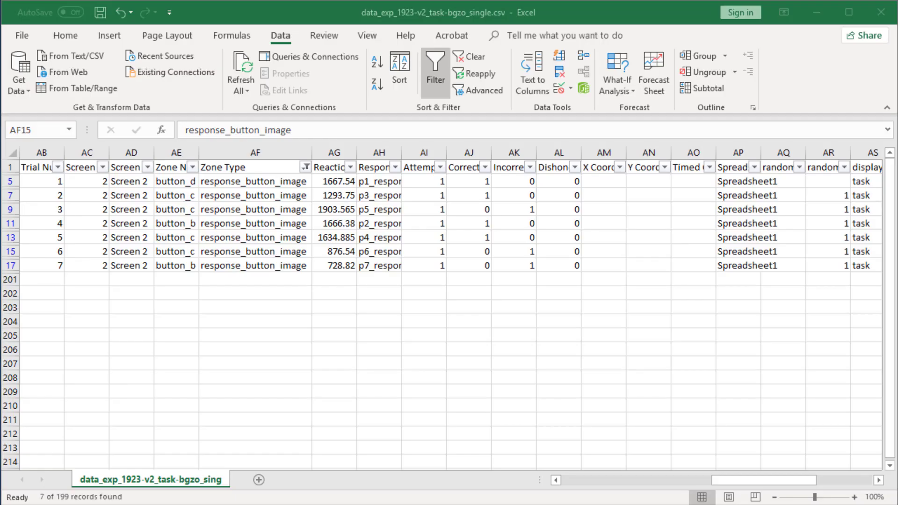
Clear the Zone Type filter and turn off filtering so all 199 records show.
click(473, 58)
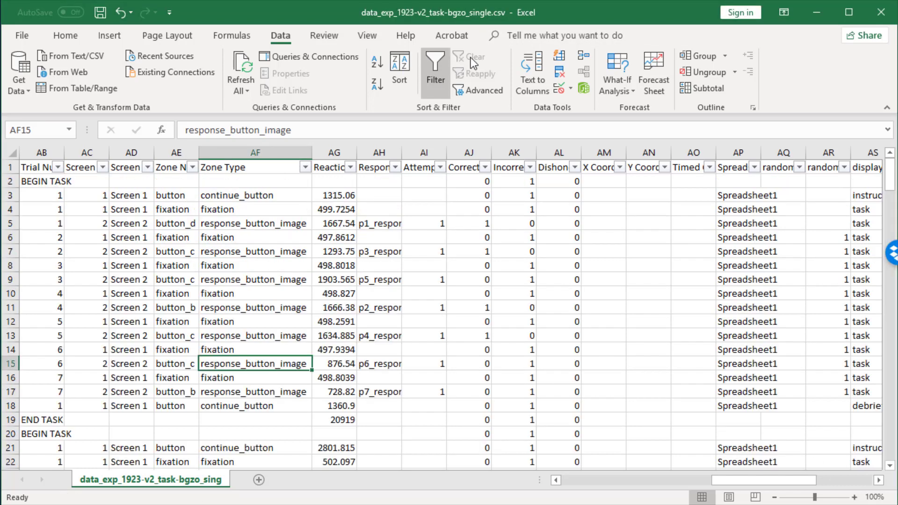
click(435, 75)
click(251, 271)
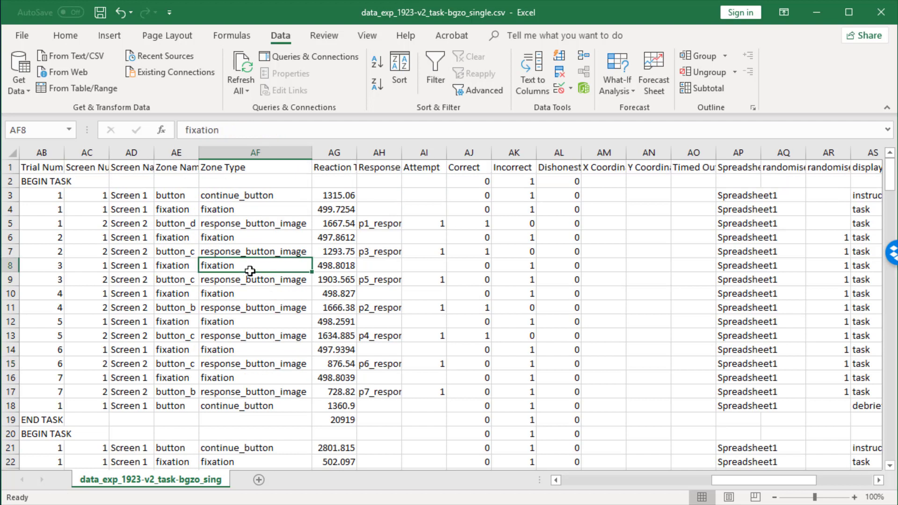
Select the entire data table starting from cell A1.
key(ctrl+Home)
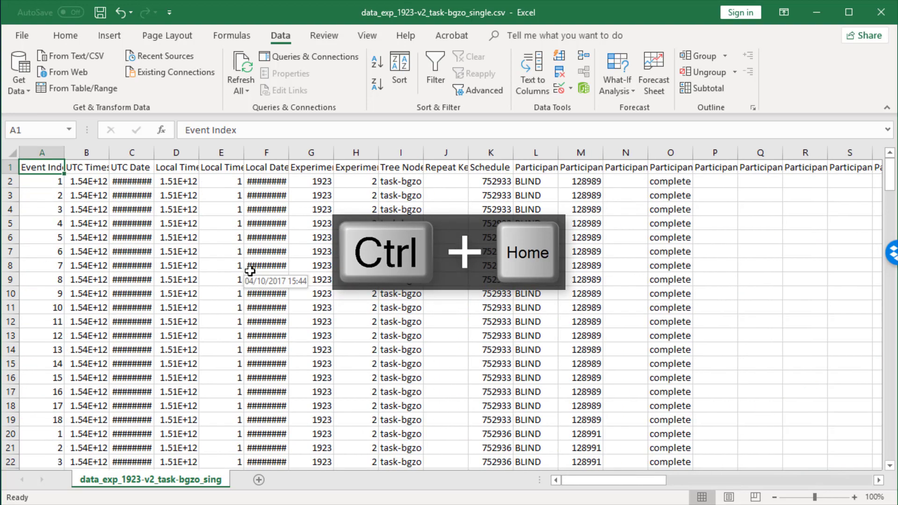
key(ctrl+shift+Right)
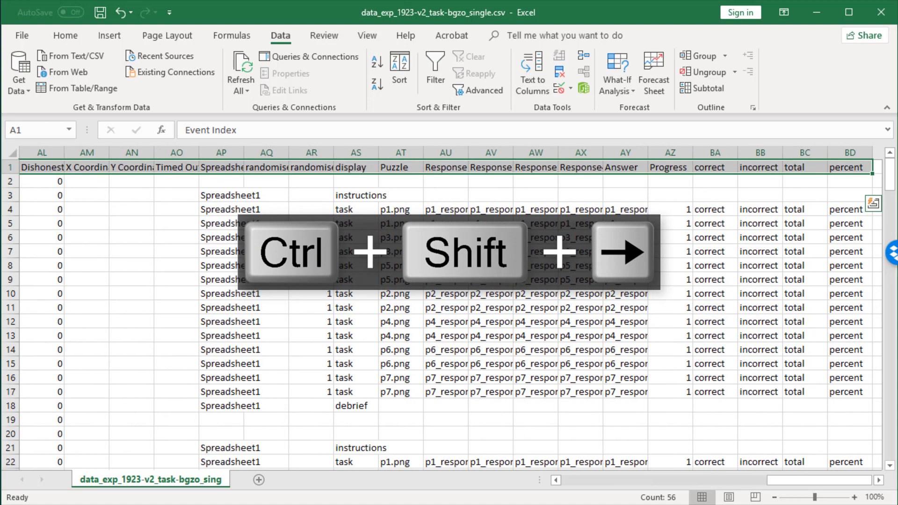
key(ctrl+shift+Down)
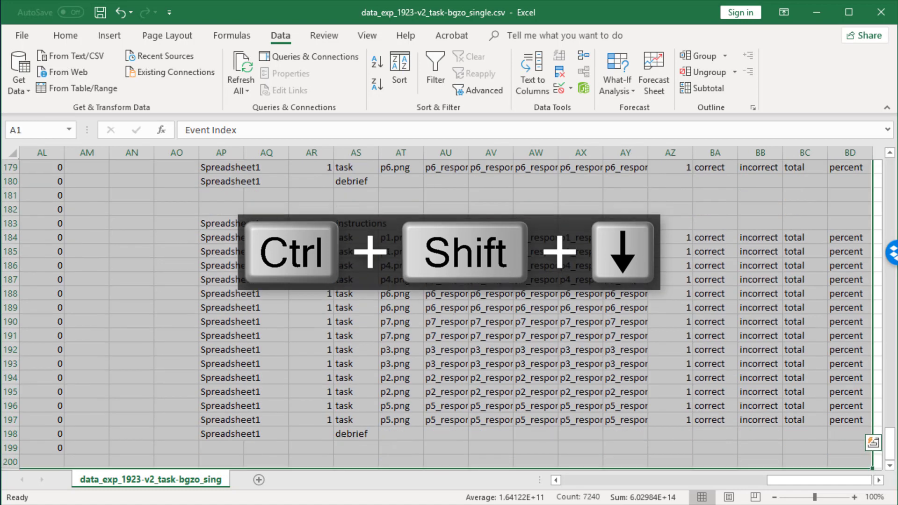
Insert an empty PivotTable from the selected data range on a new worksheet.
click(111, 36)
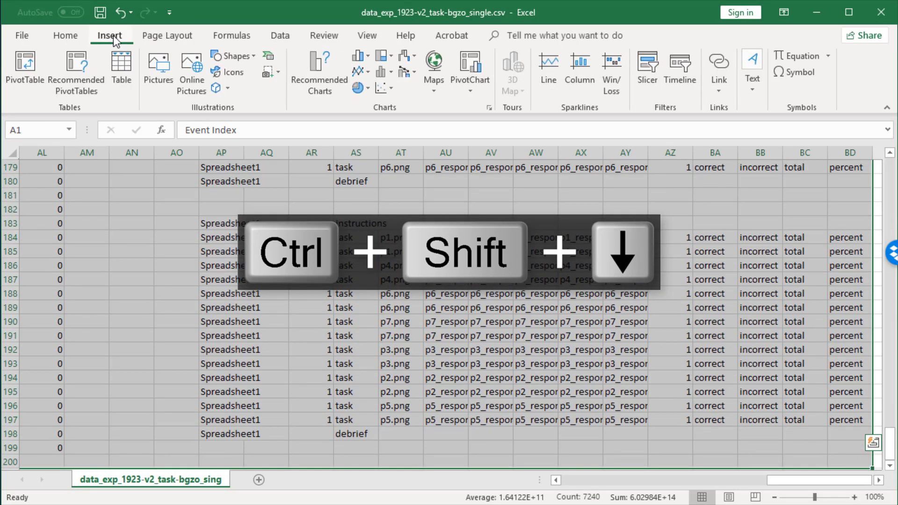
click(25, 65)
drag(635, 345, 417, 180)
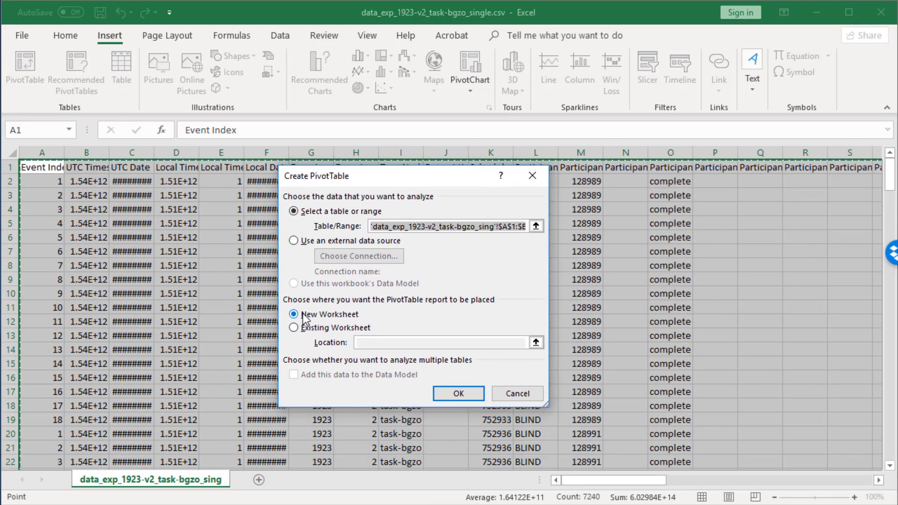
click(466, 397)
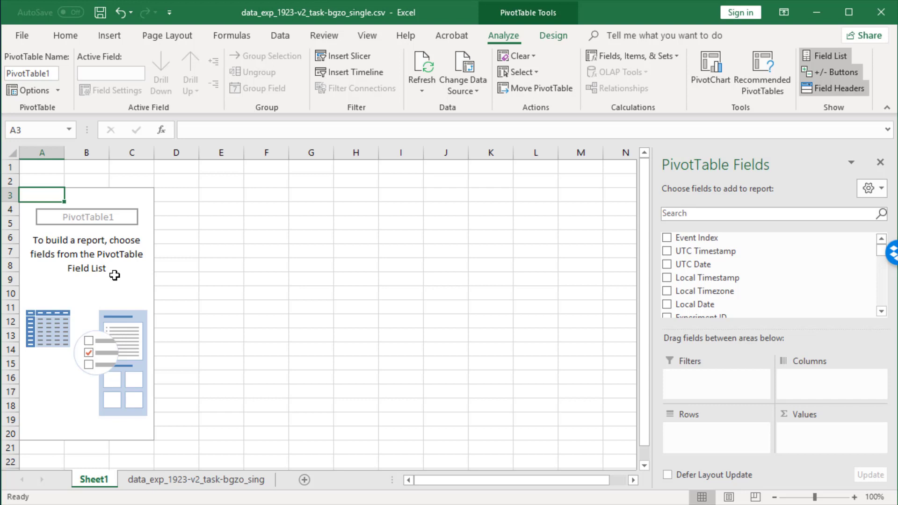
Put Participant Private ID in Rows, listing the 11 participant IDs plus Grand Total.
scroll(739, 260, down, 1)
scroll(738, 260, down, 3)
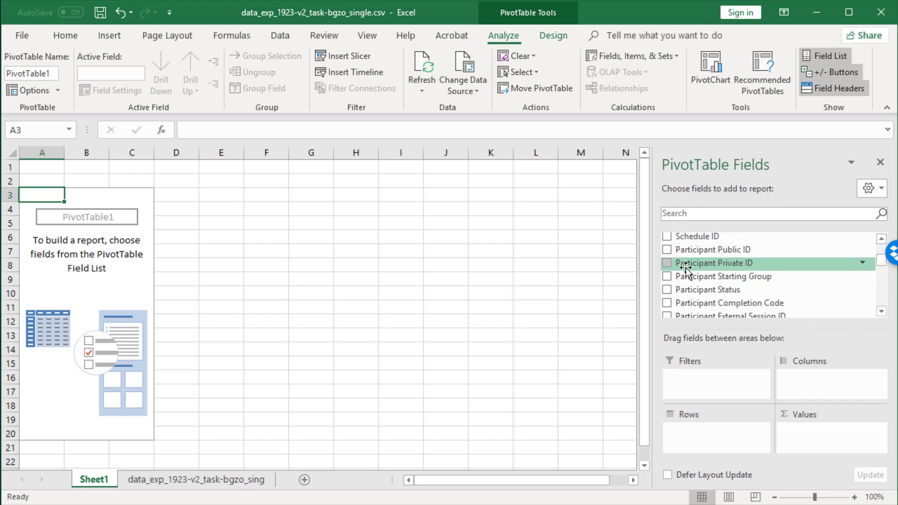
drag(684, 264, 707, 444)
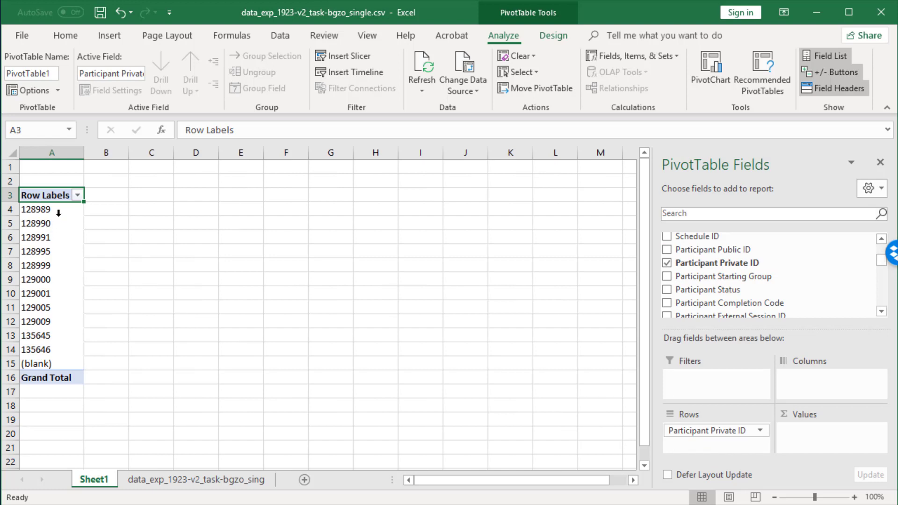
drag(60, 209, 68, 348)
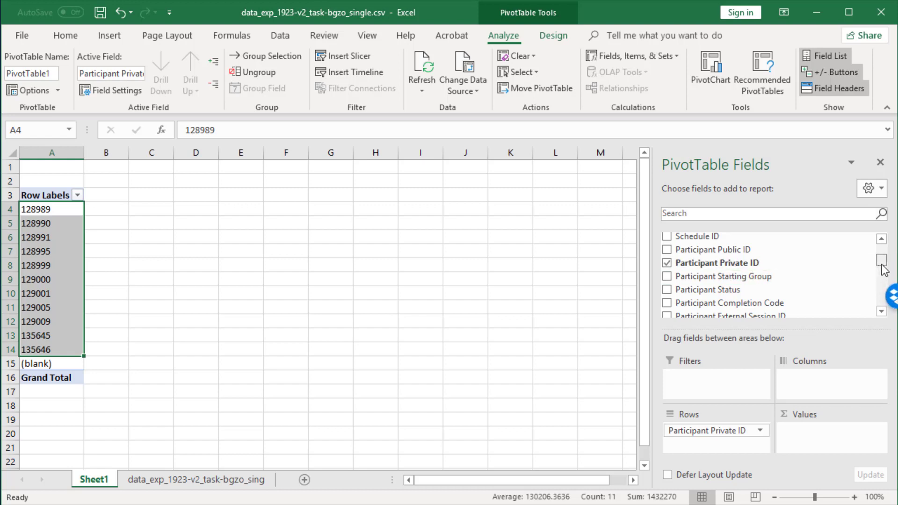
Add Correct to Values and summarize it as Count, giving 18 per participant and 198 overall.
drag(882, 266, 883, 286)
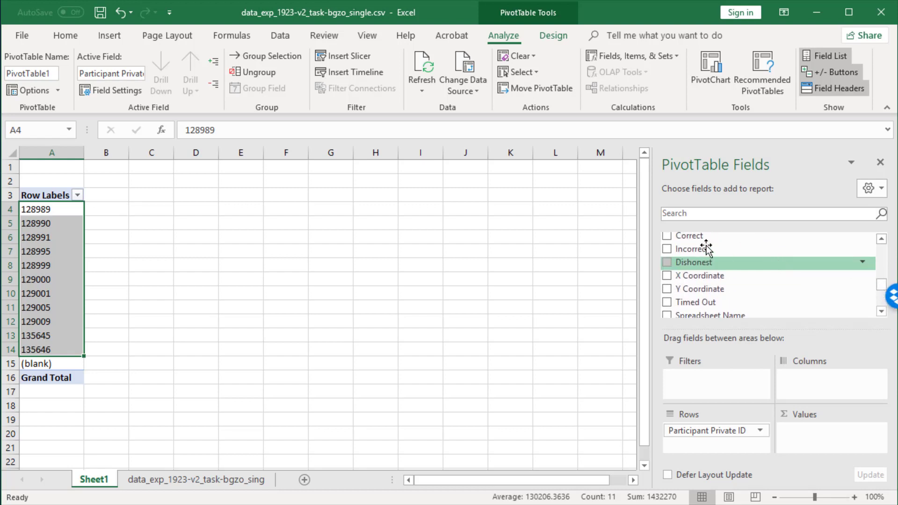
drag(693, 238, 823, 428)
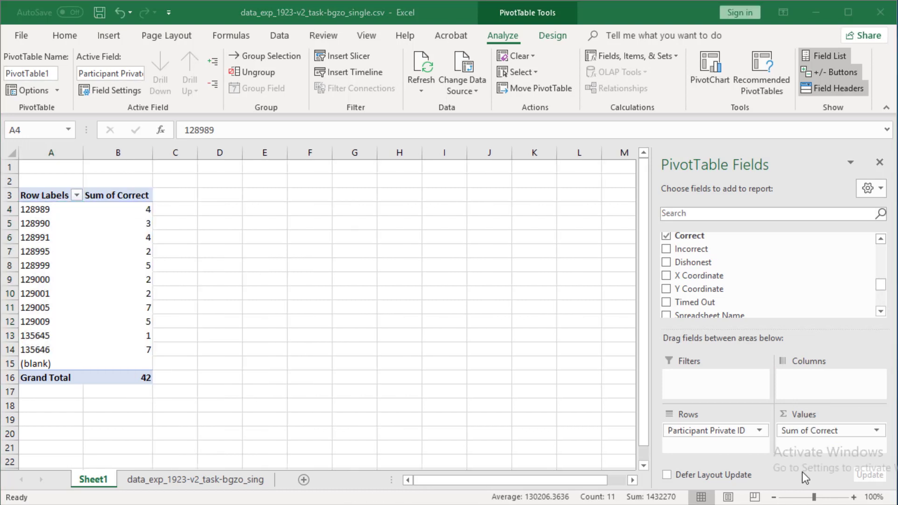
click(874, 432)
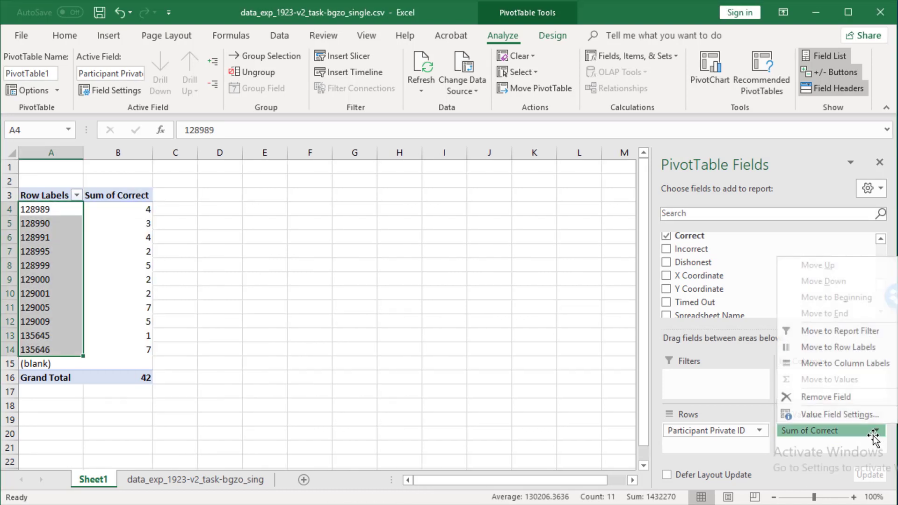
click(842, 415)
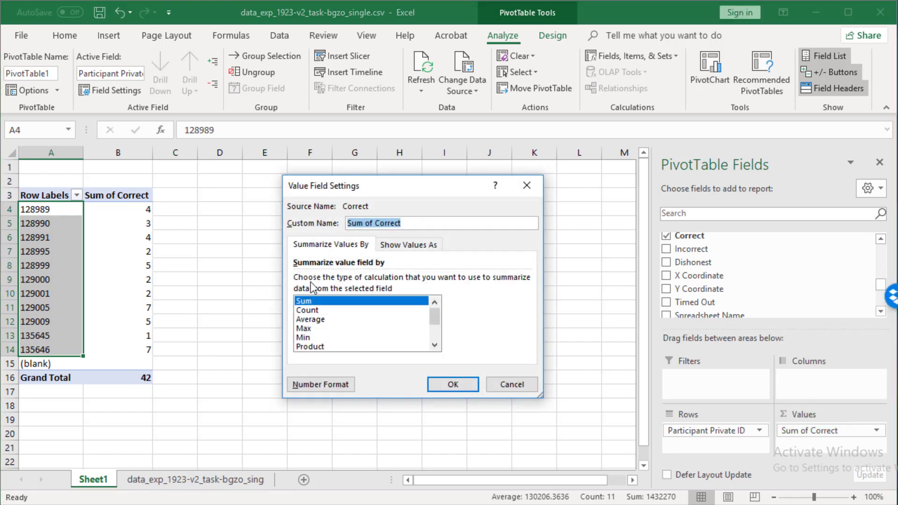
click(316, 311)
click(453, 385)
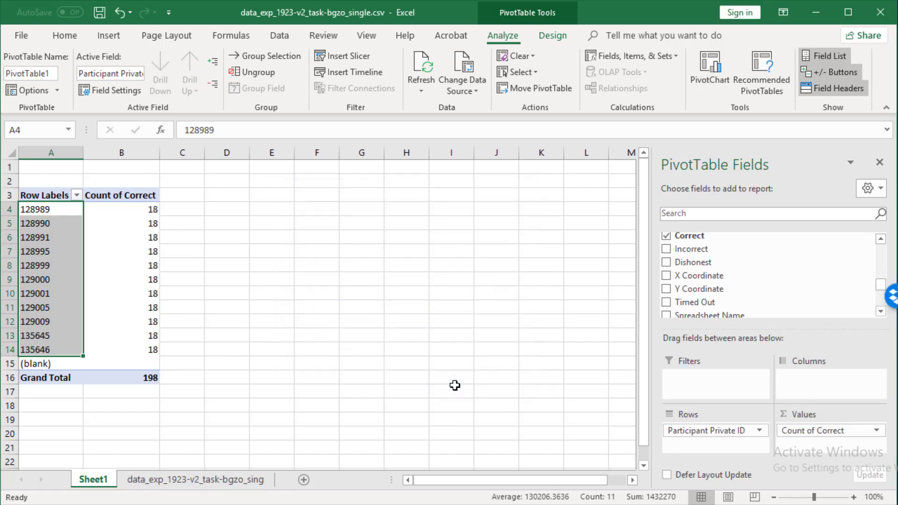
drag(135, 213, 150, 346)
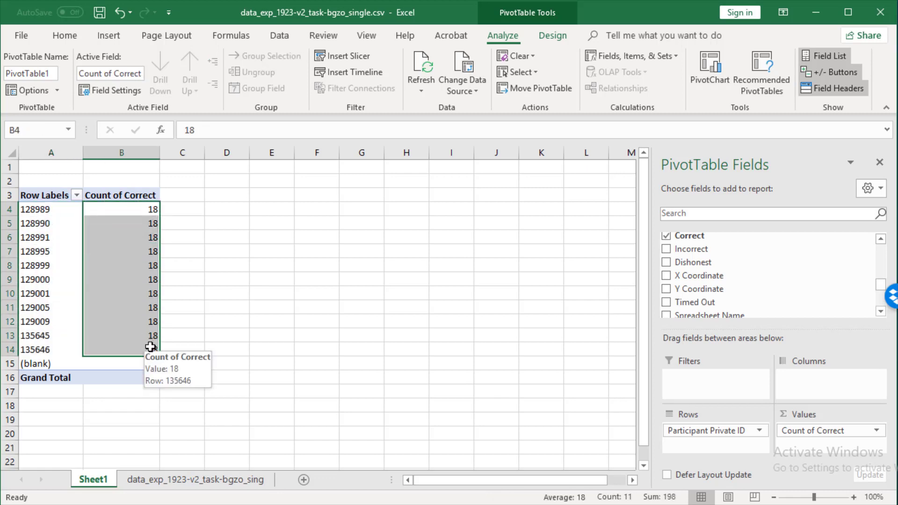
click(204, 484)
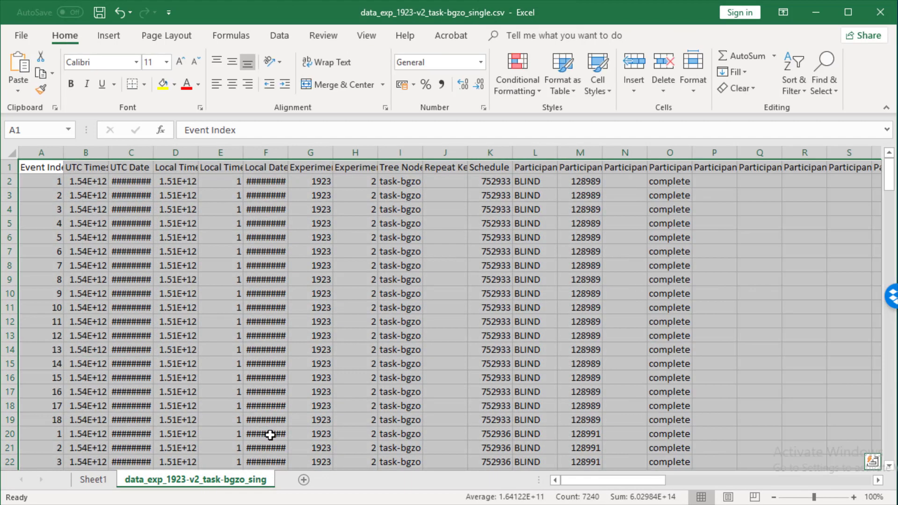
drag(650, 482, 781, 478)
click(390, 210)
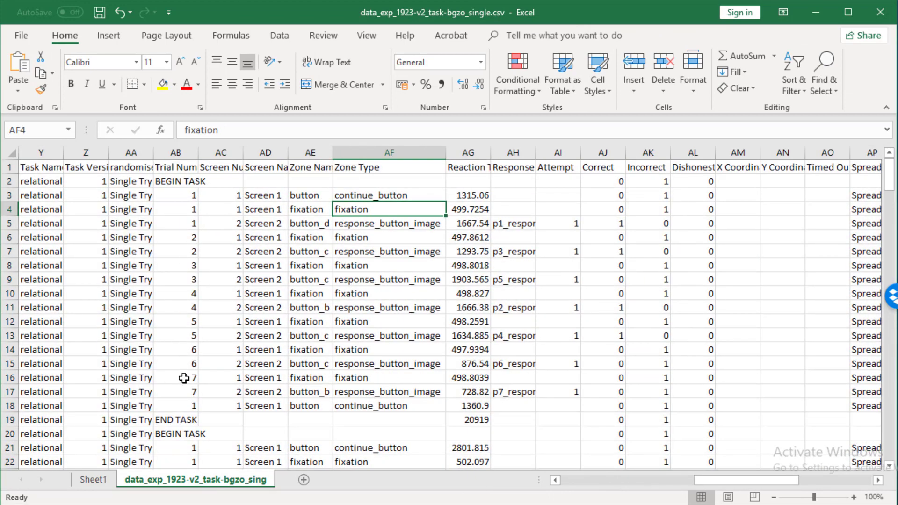
drag(182, 377, 190, 392)
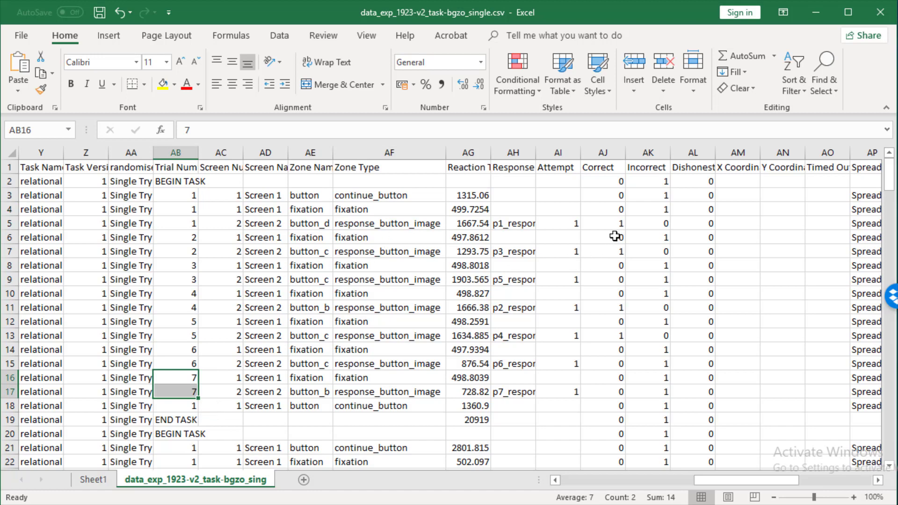
click(623, 193)
drag(623, 193, 622, 240)
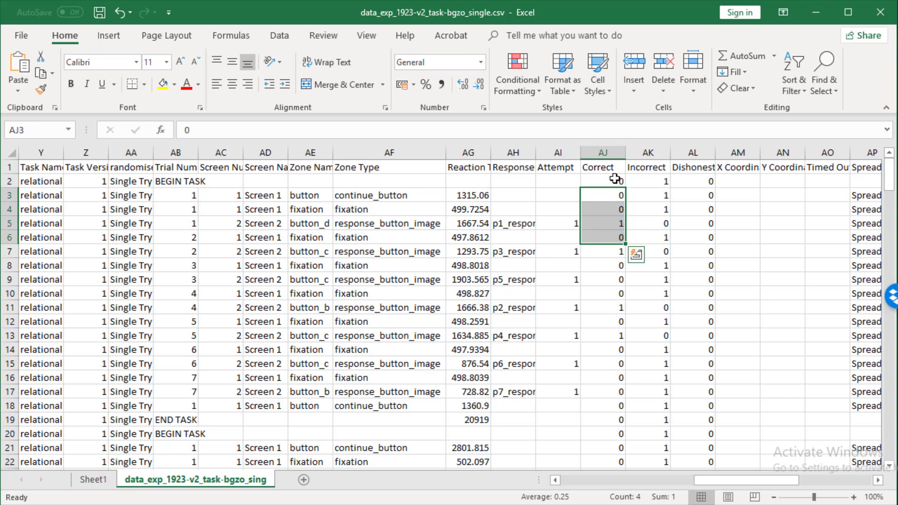
drag(616, 181, 610, 421)
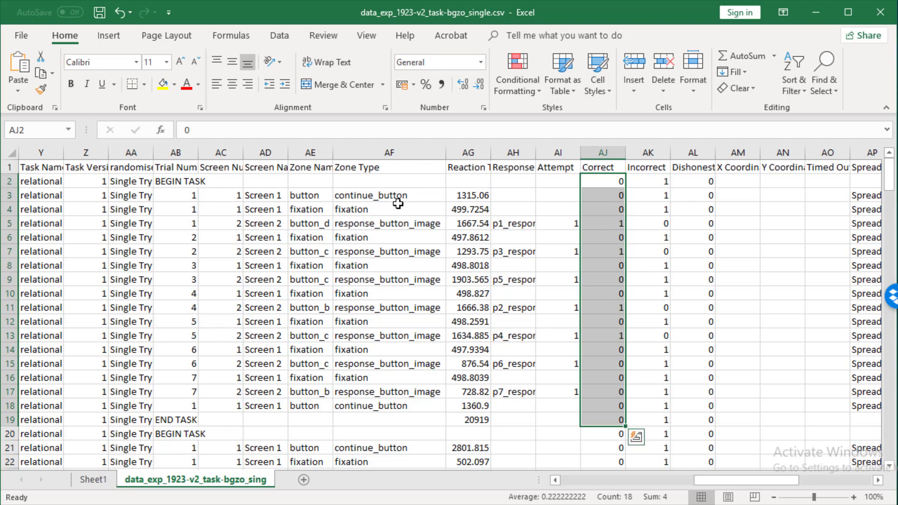
click(382, 167)
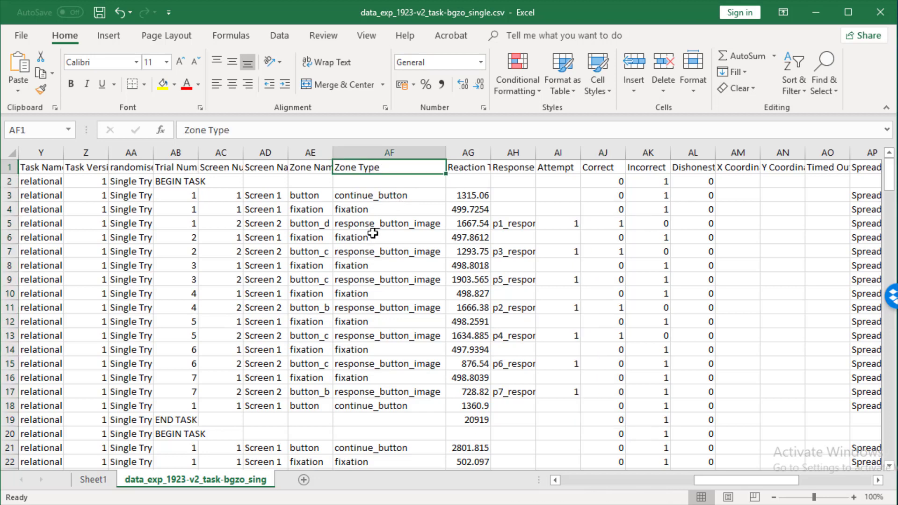
Filter Zone Type to response_button_image only, giving a count of 7 per participant and 77 total.
click(100, 486)
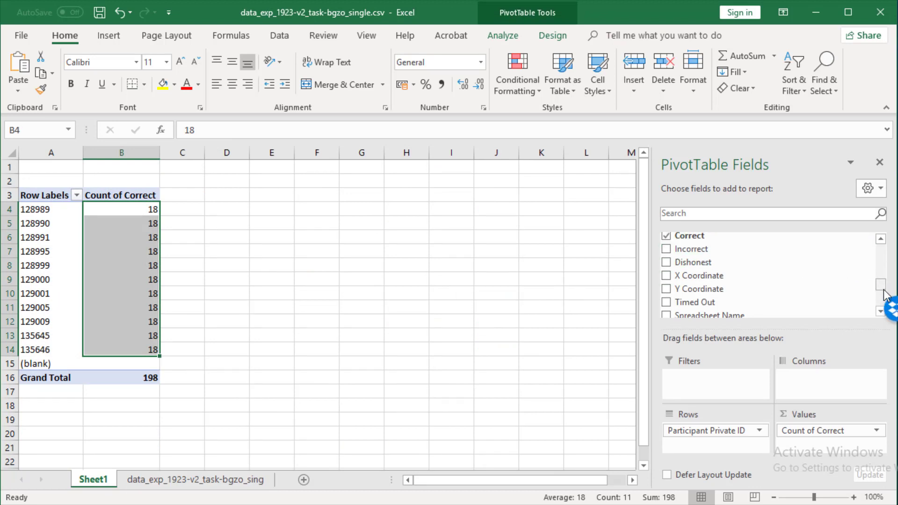
mouse_move(882, 296)
mouse_down()
mouse_move(883, 307)
mouse_move(883, 279)
mouse_up()
drag(695, 278, 700, 378)
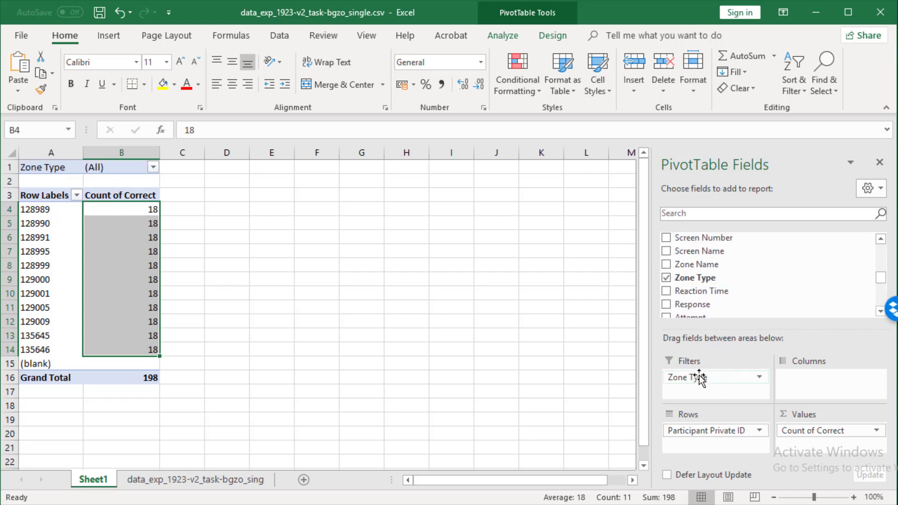
click(153, 168)
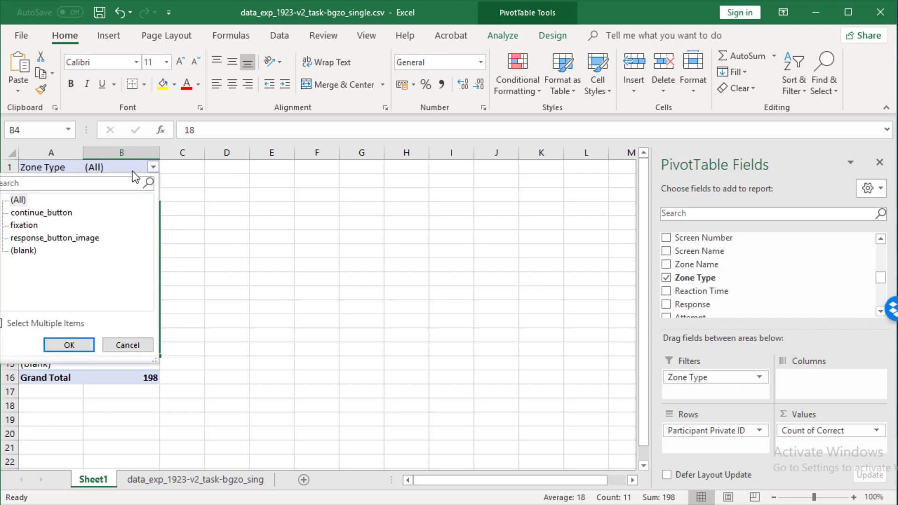
click(1, 325)
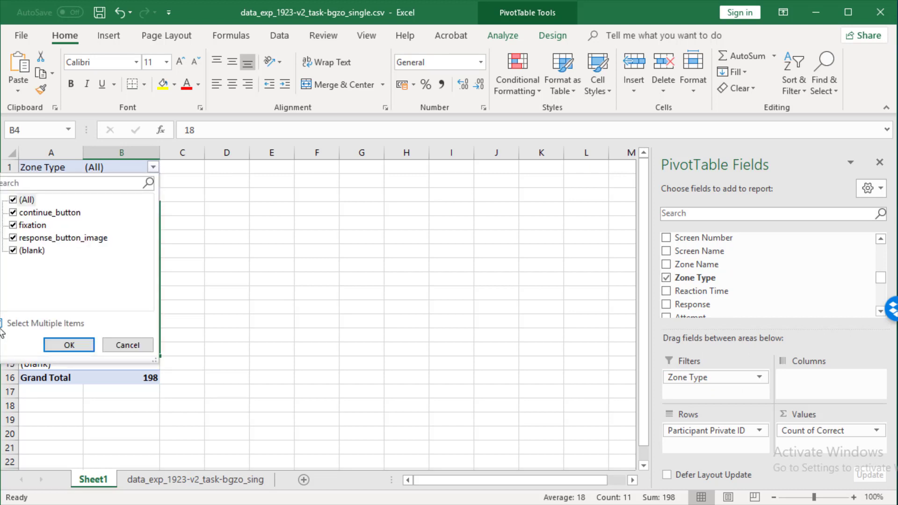
click(13, 199)
click(13, 238)
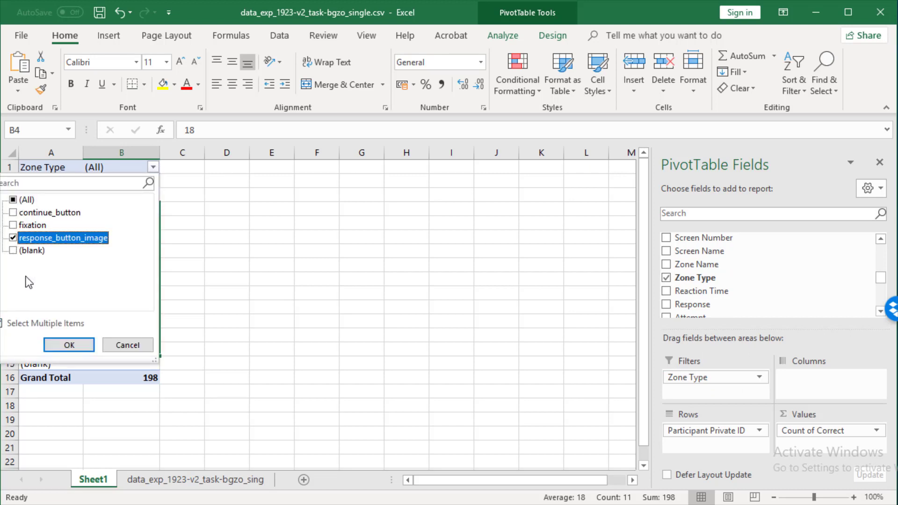
click(69, 345)
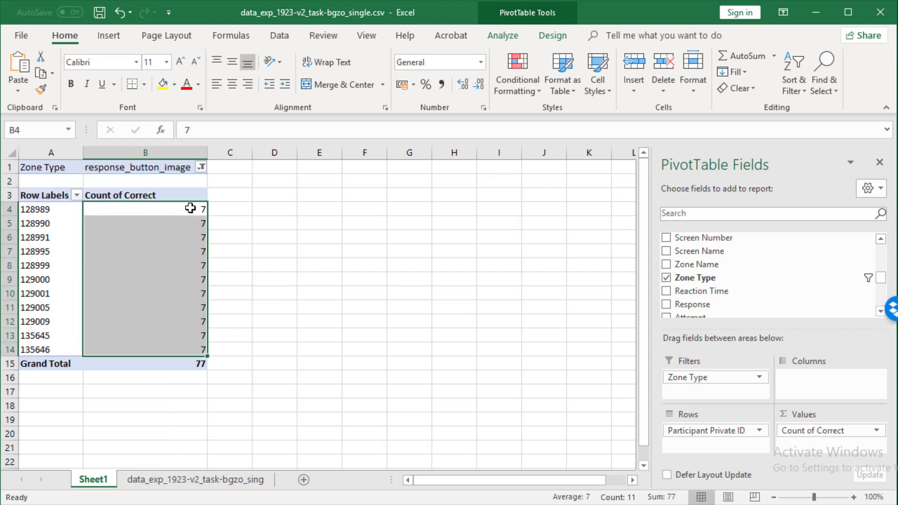
drag(191, 208, 164, 346)
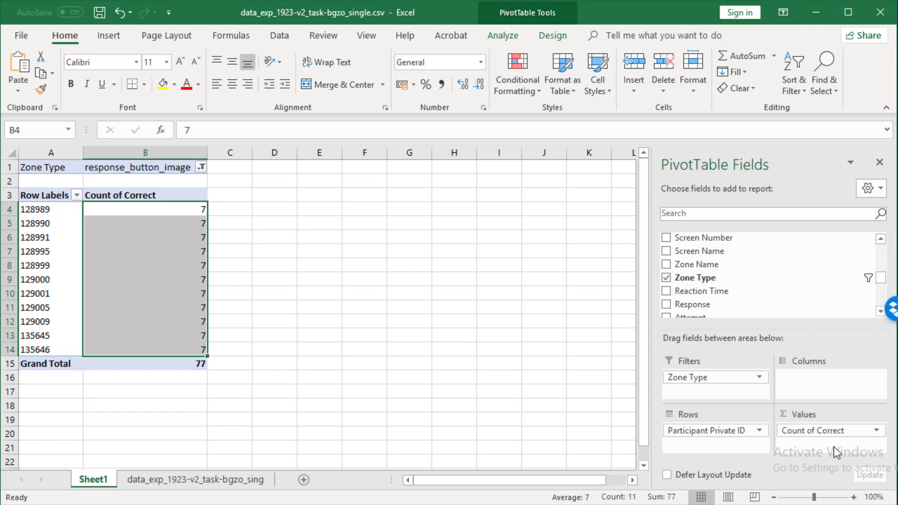
Change Correct's summary from Count to Sum, giving scores of 1 to 7 and a Grand Total of 42.
click(875, 429)
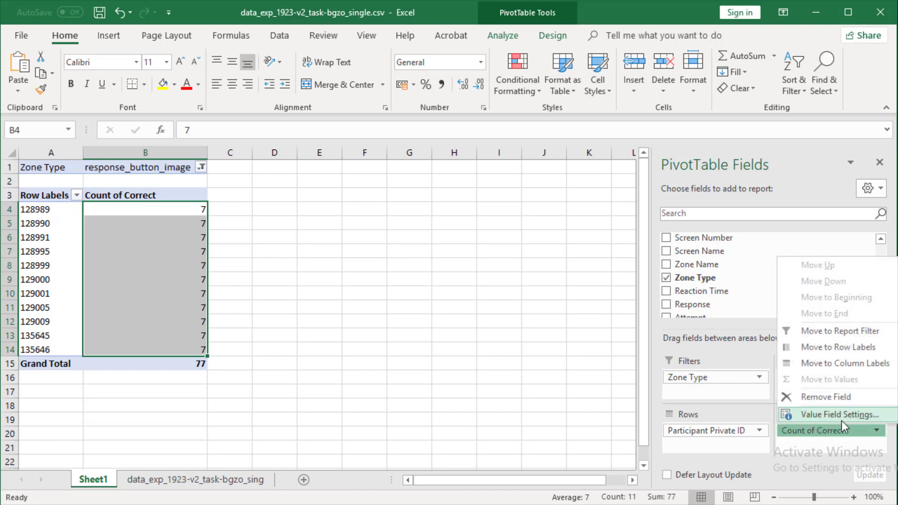
click(842, 416)
click(319, 301)
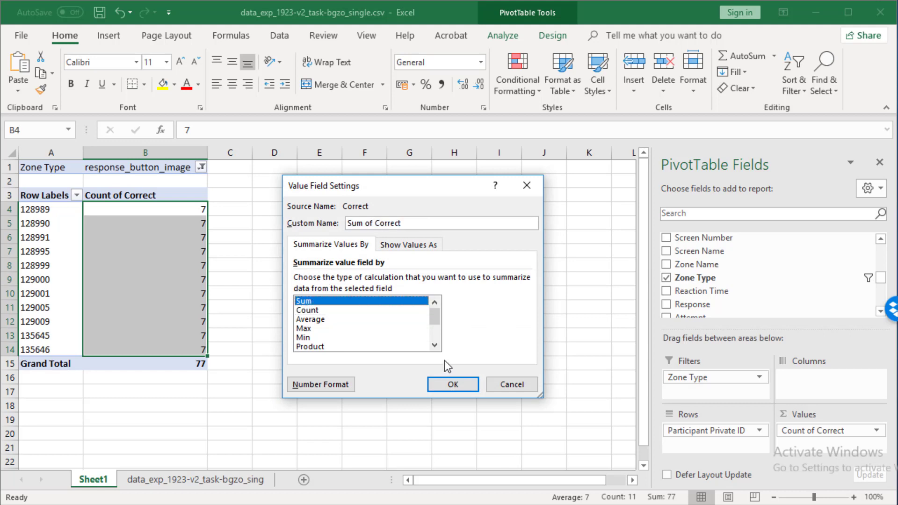
click(464, 386)
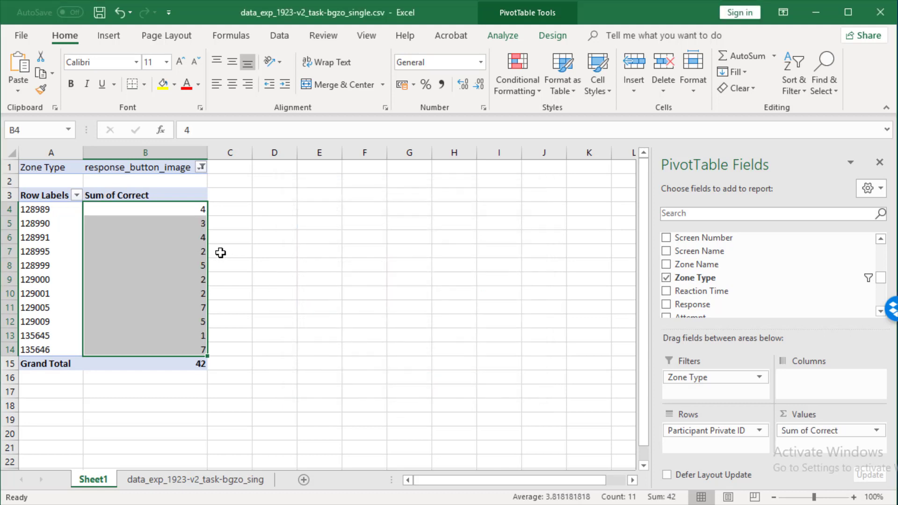
click(177, 211)
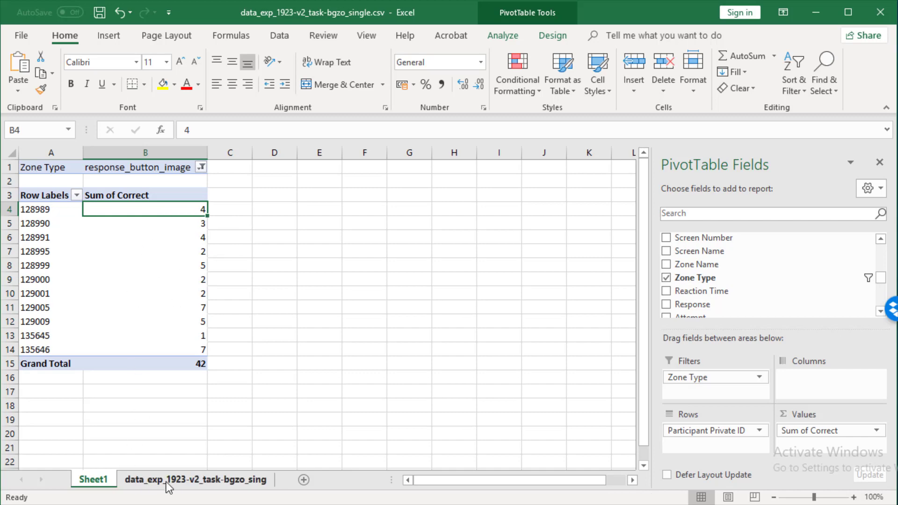
mouse_move(148, 219)
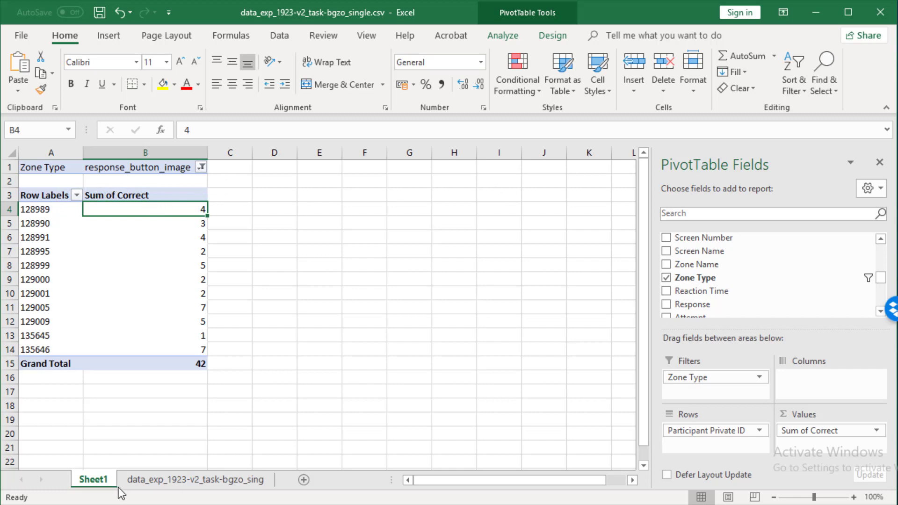
After checking the raw data sheet, add Puzzle to Columns to split the sums into p1.png to p7.png.
click(242, 478)
drag(734, 485, 814, 480)
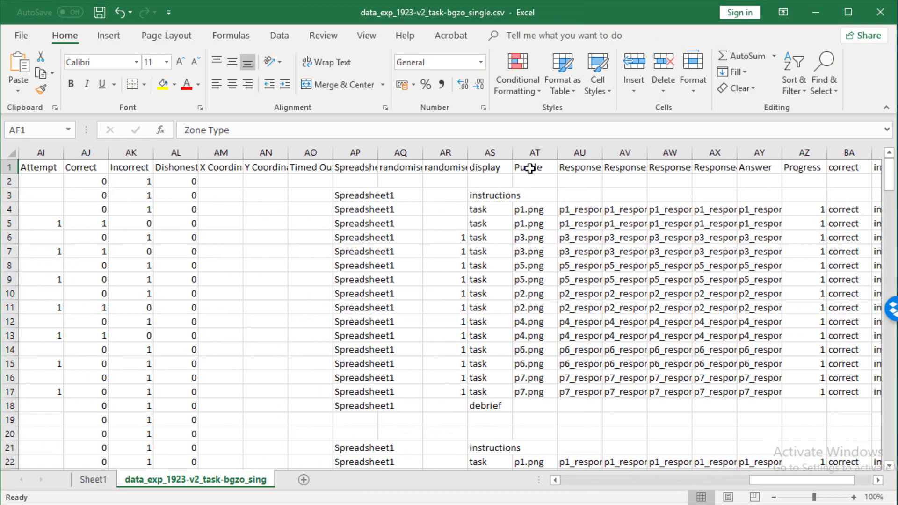
click(93, 480)
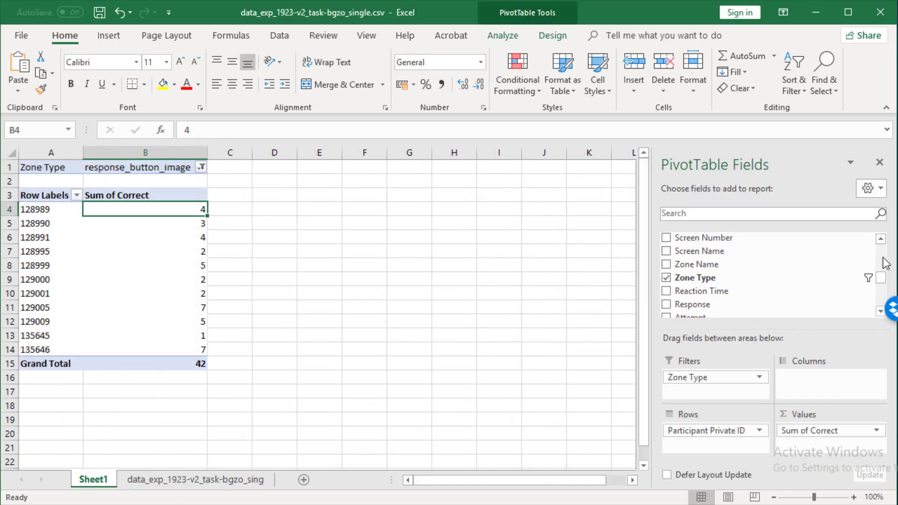
drag(882, 278, 882, 306)
scroll(883, 304, up, 3)
drag(689, 249, 830, 390)
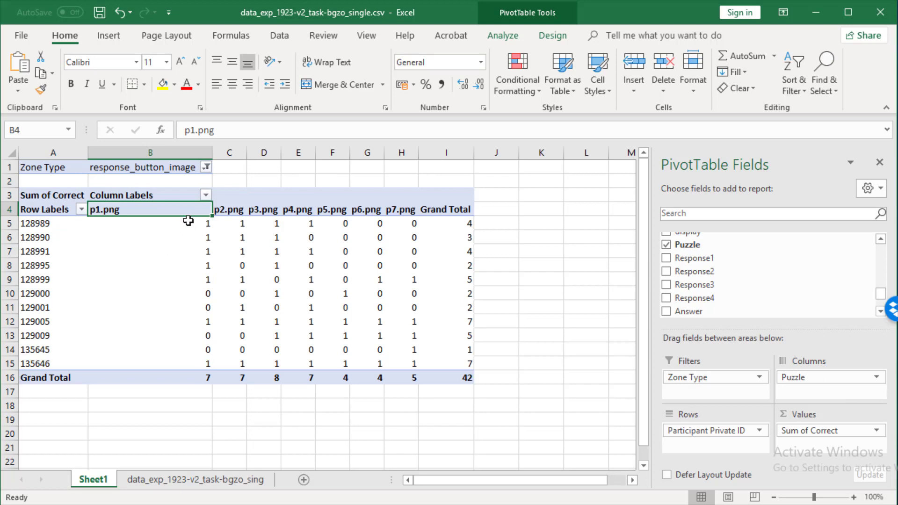
Select blocks of per-puzzle scores for several participants to inspect them.
drag(186, 225, 411, 223)
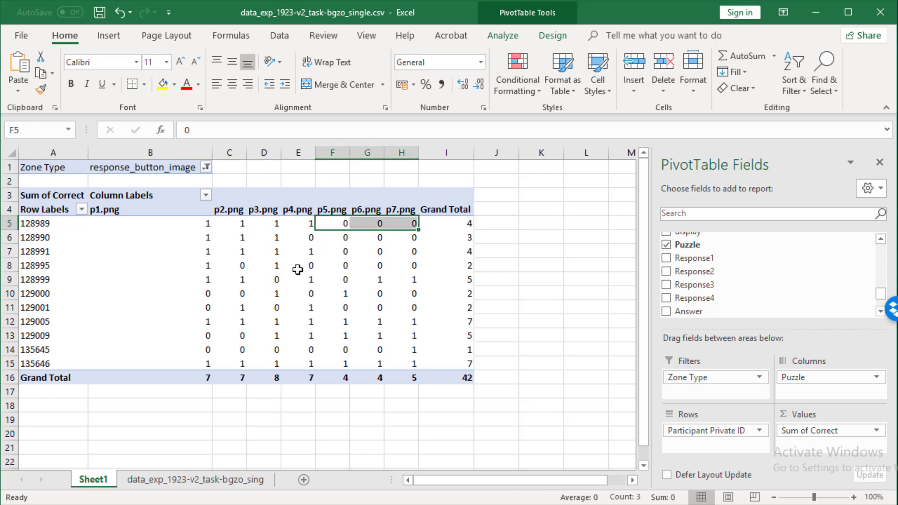
drag(209, 237, 377, 232)
click(380, 251)
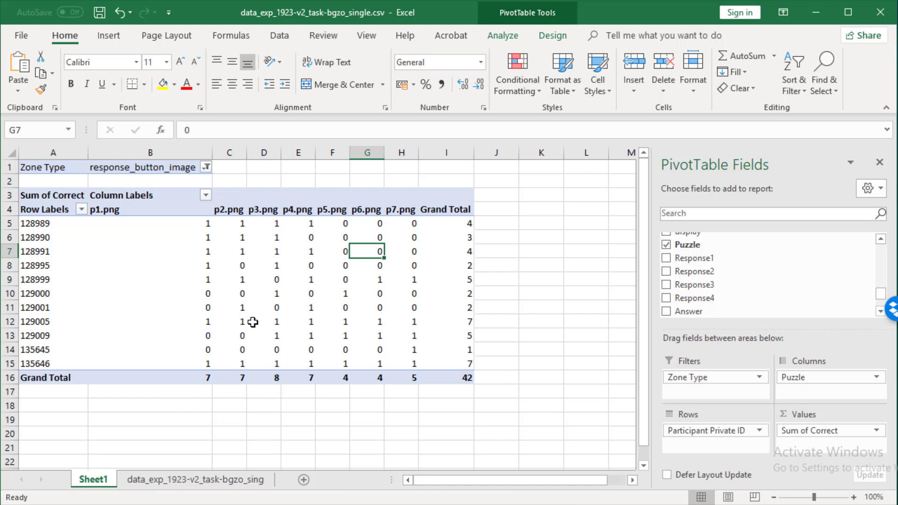
drag(198, 321, 423, 331)
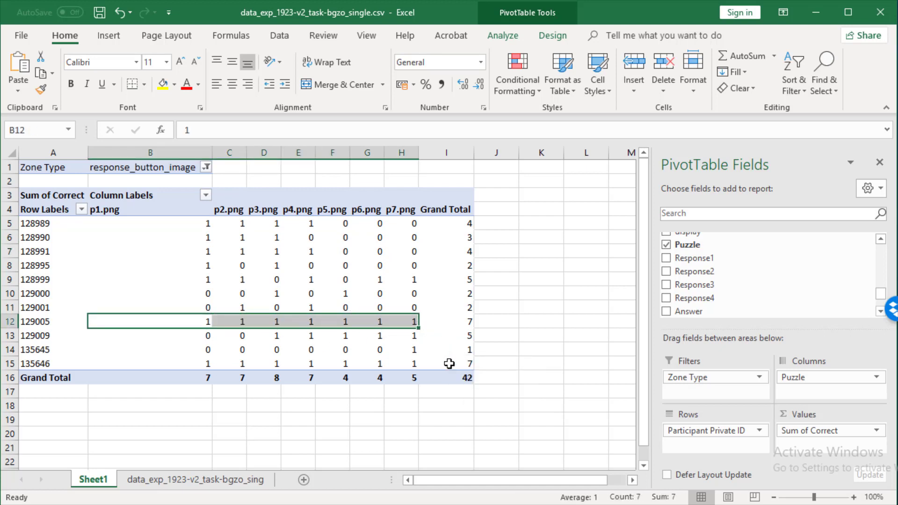
drag(207, 364, 407, 364)
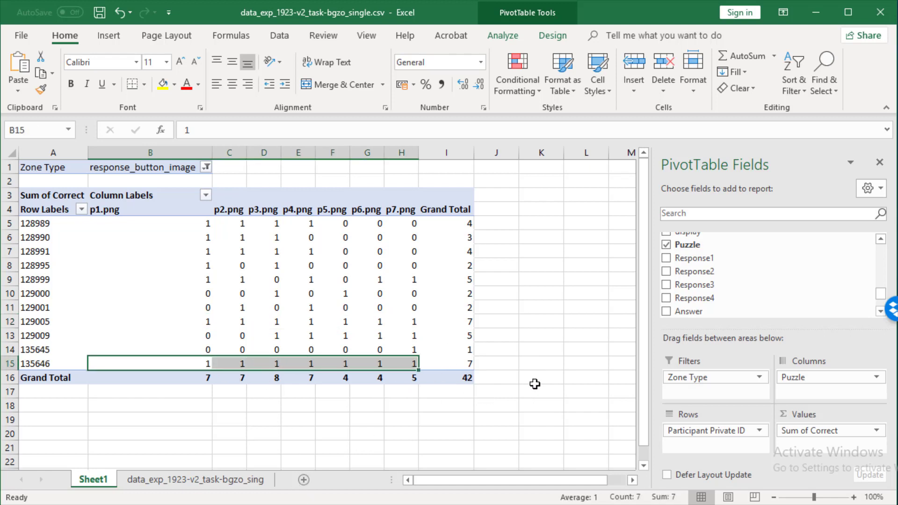
Remove Participant Private ID from Rows, leaving one Sum of Correct row per puzzle totalling 42.
drag(712, 430, 795, 307)
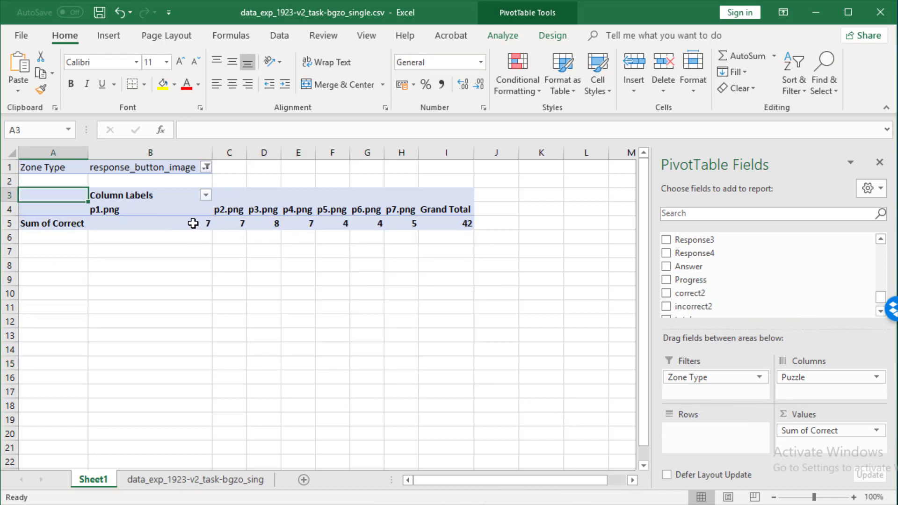
drag(336, 225, 368, 224)
click(262, 223)
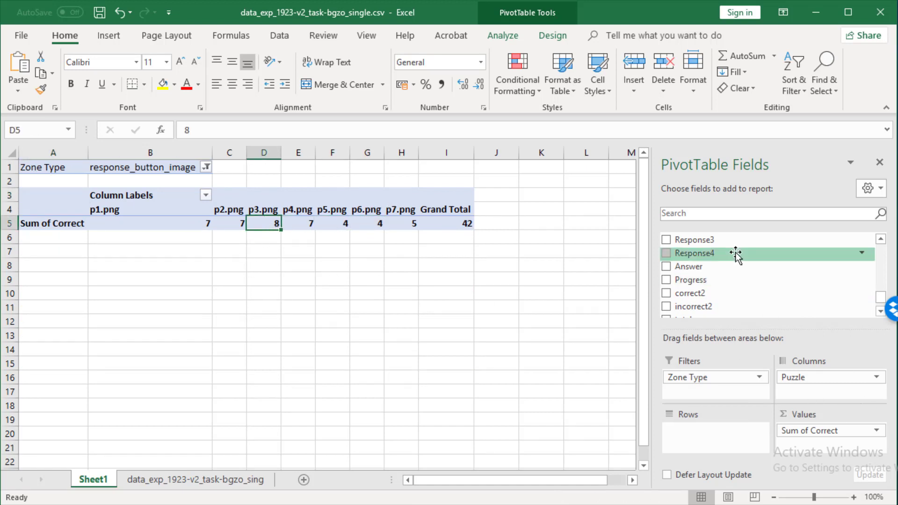
drag(882, 300, 877, 255)
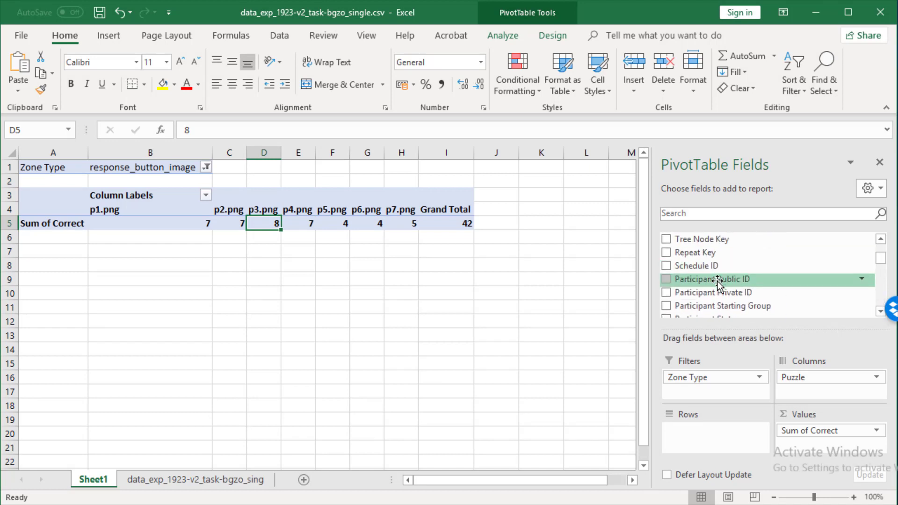
Move Participant Private ID back into Rows and remove Puzzle from Columns, giving per-participant sums totalling 42.
drag(722, 295, 723, 432)
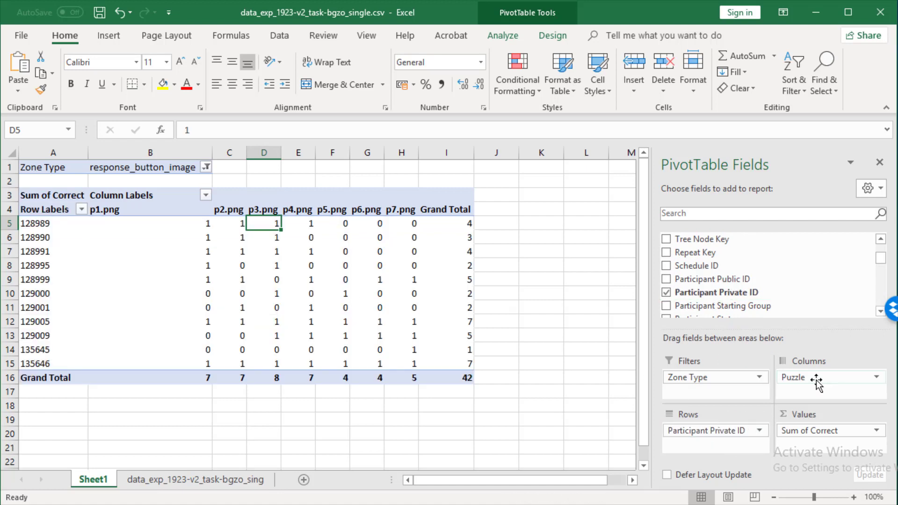
drag(817, 382, 813, 288)
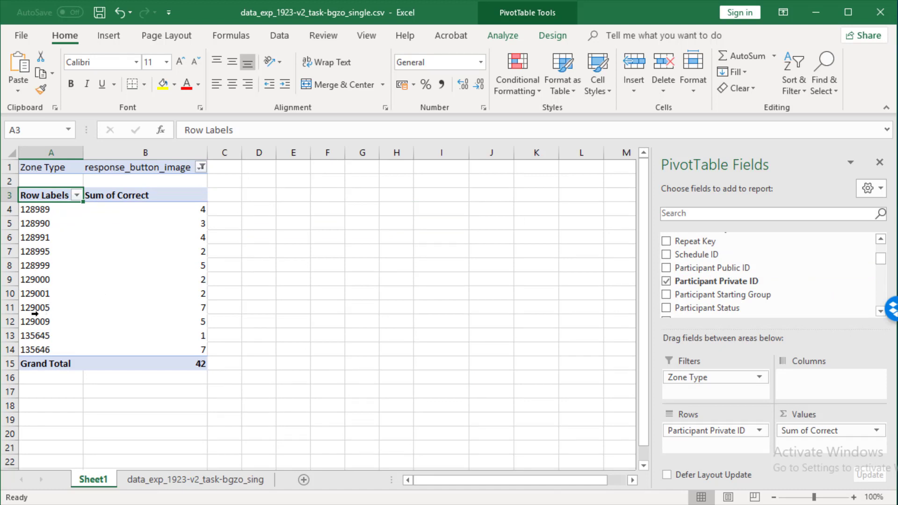
click(58, 307)
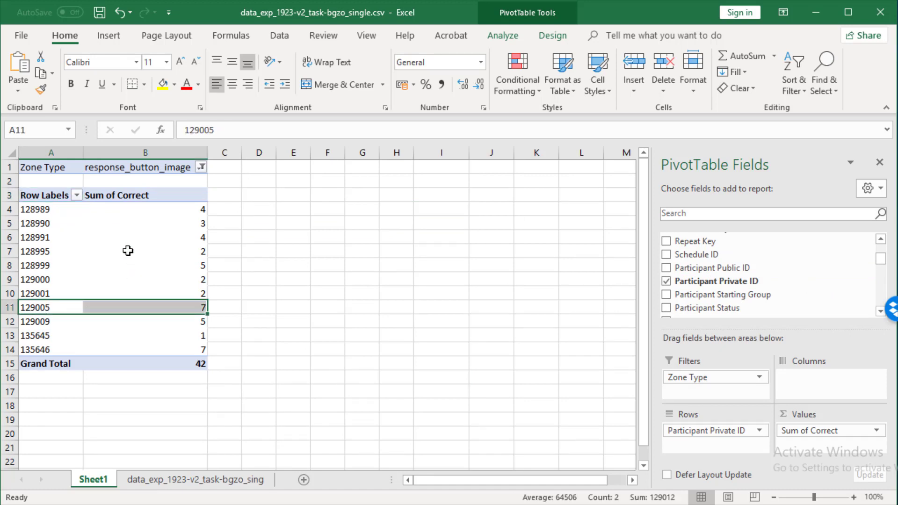
click(35, 338)
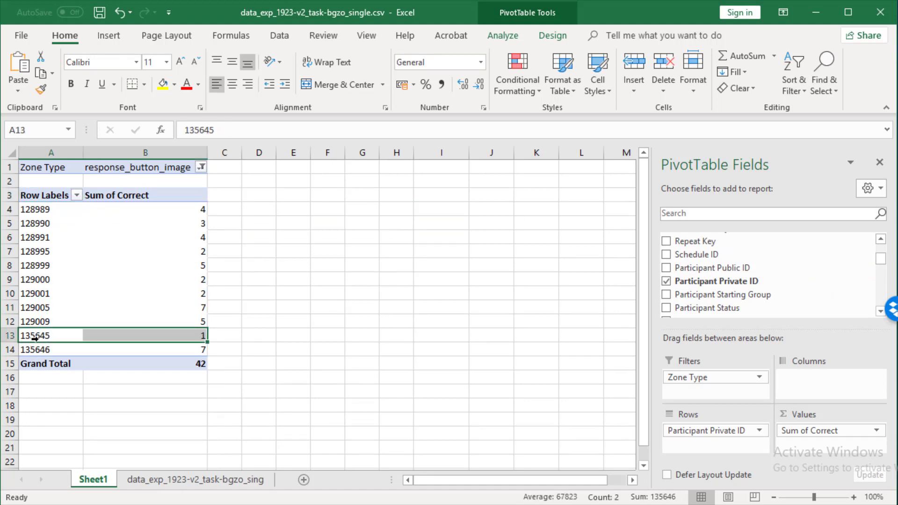